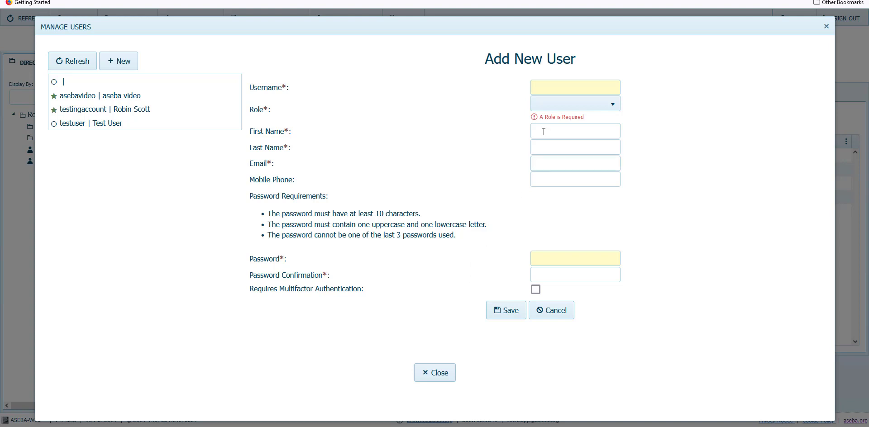
# Step: Enter the new account's username and set its role to Regular User
pyautogui.click(553, 90)
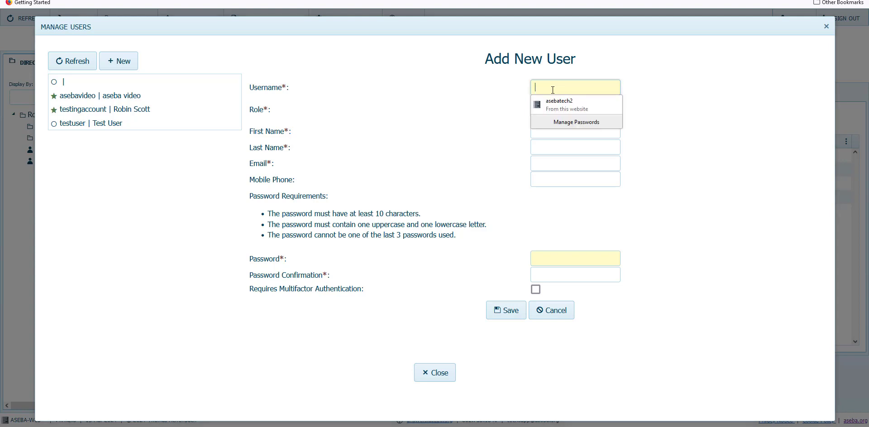
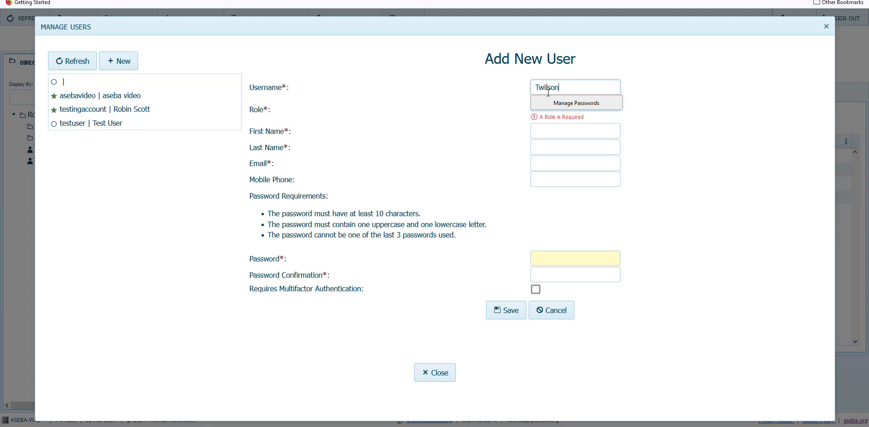
pyautogui.press('Tab')
pyautogui.click(566, 107)
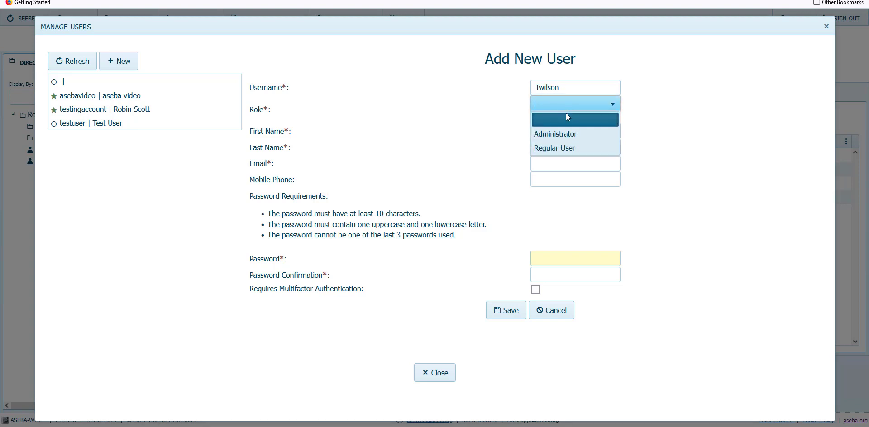
pyautogui.click(558, 147)
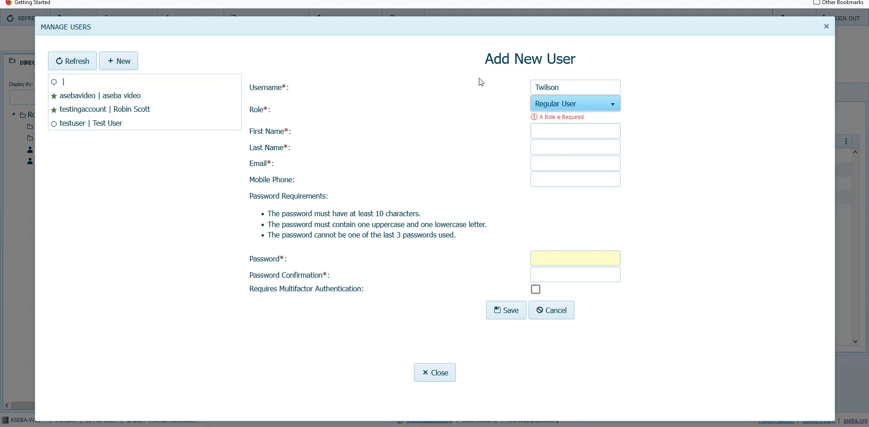
# Step: Fill in the user's first name, last name and e-mail address
pyautogui.click(548, 132)
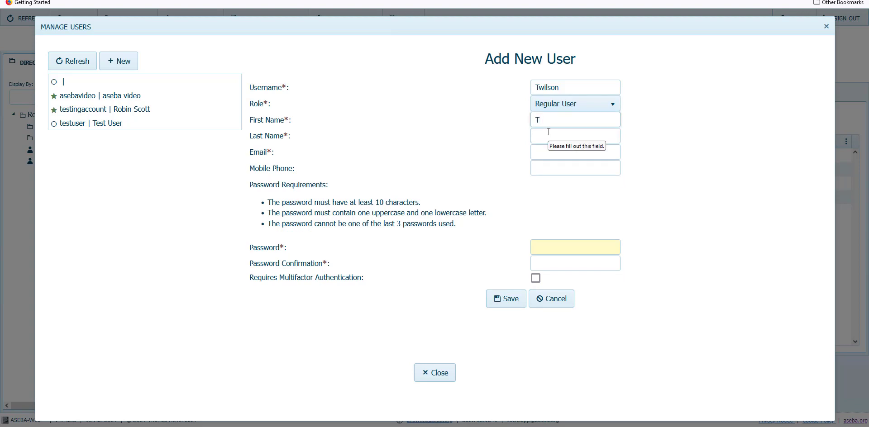
pyautogui.click(557, 143)
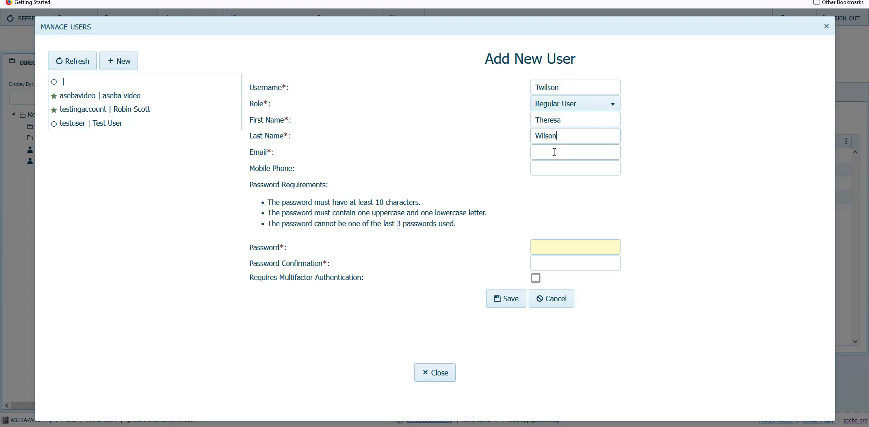
pyautogui.click(554, 152)
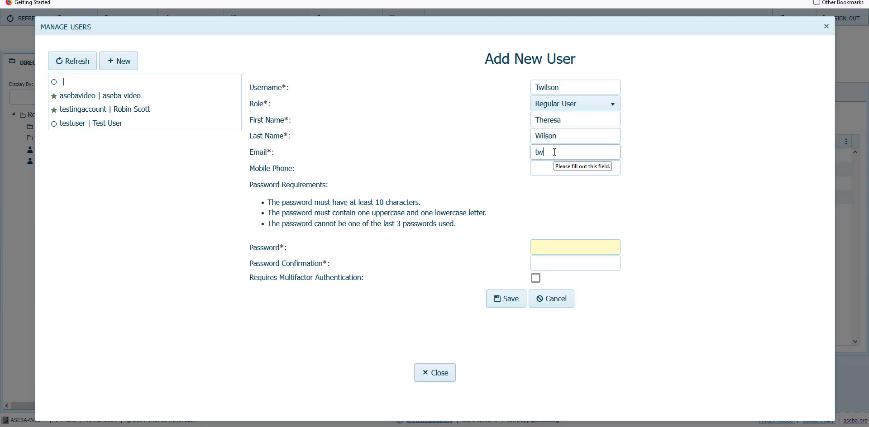
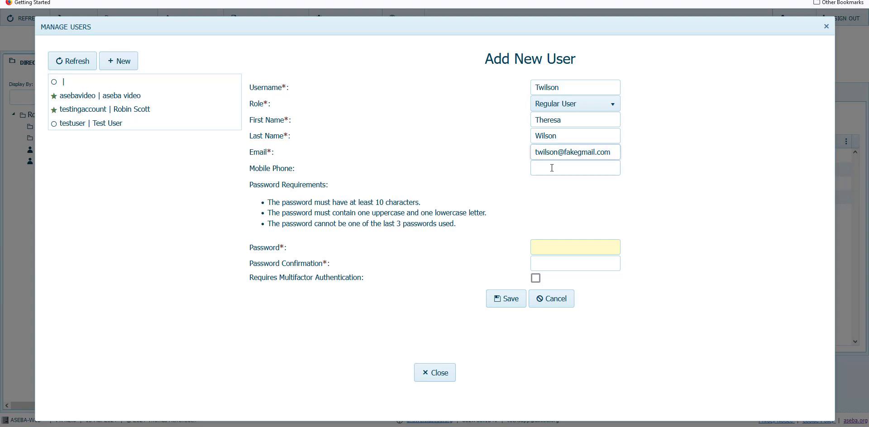
# Step: Enter the account password, confirm it, and save the new user
pyautogui.click(544, 243)
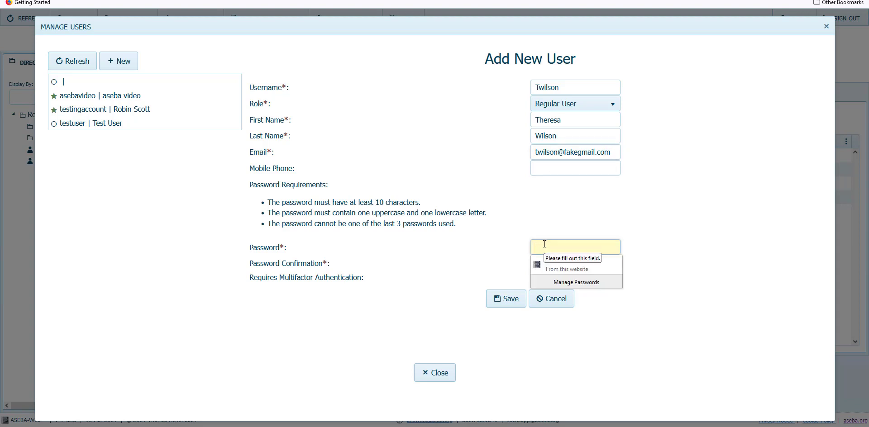
pyautogui.write('********')
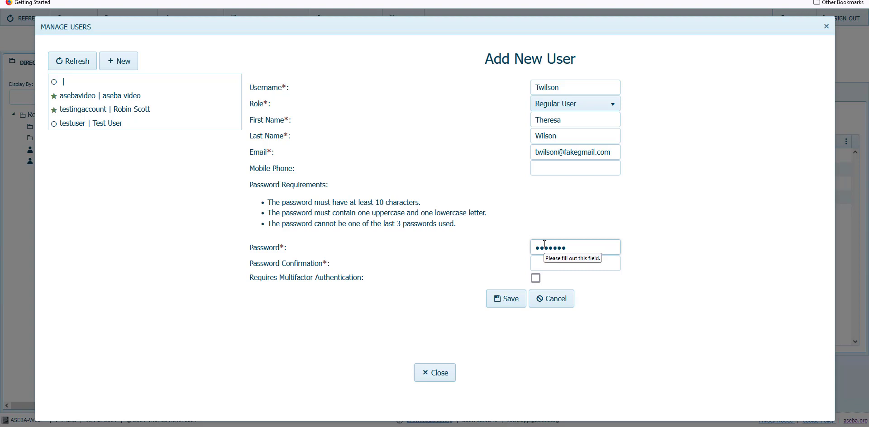
pyautogui.write('***')
pyautogui.click(551, 258)
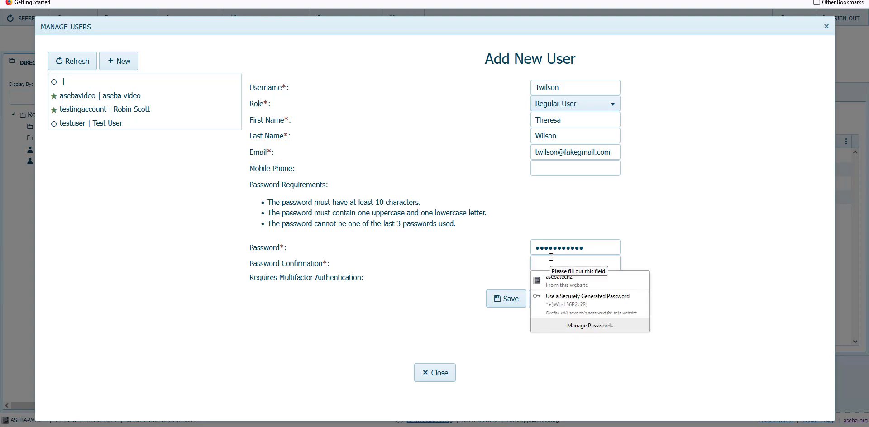
pyautogui.write('********')
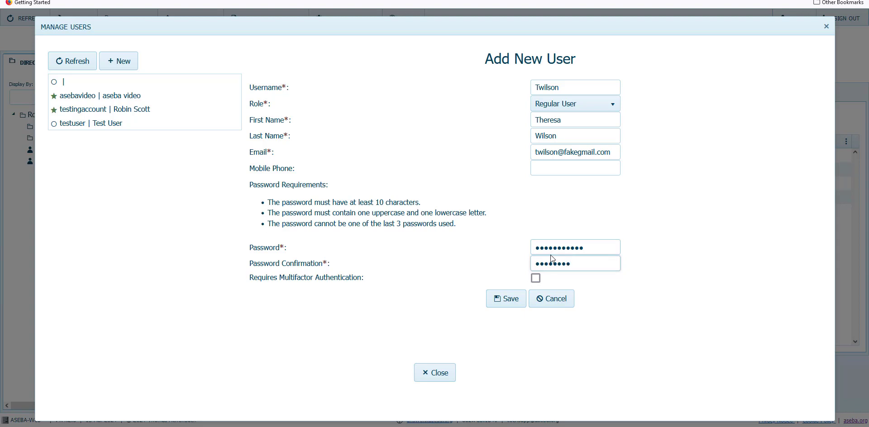
pyautogui.write('****')
pyautogui.click(502, 302)
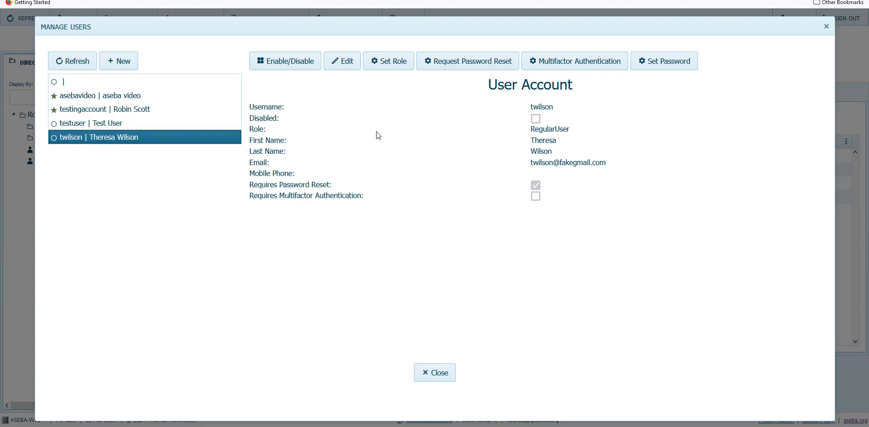
# Step: Bring up the Enable/Disable settings for the new account
pyautogui.click(292, 68)
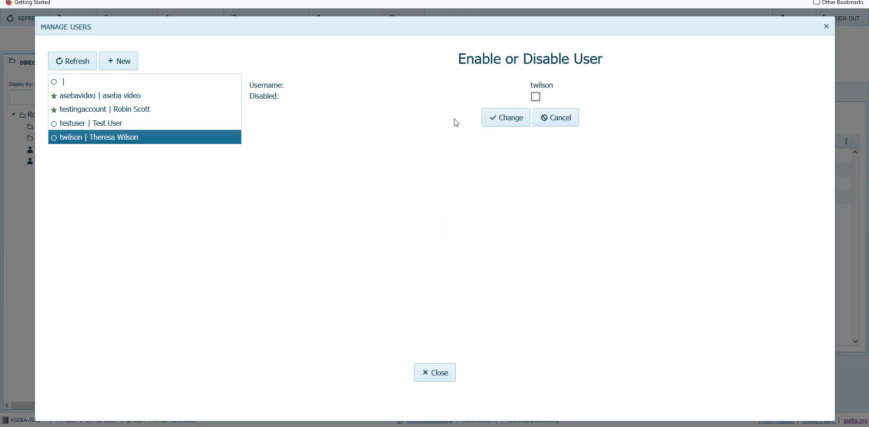
# Step: Untick Disabled and cancel, then open the Edit form and cancel it unchanged
pyautogui.click(536, 97)
pyautogui.click(544, 118)
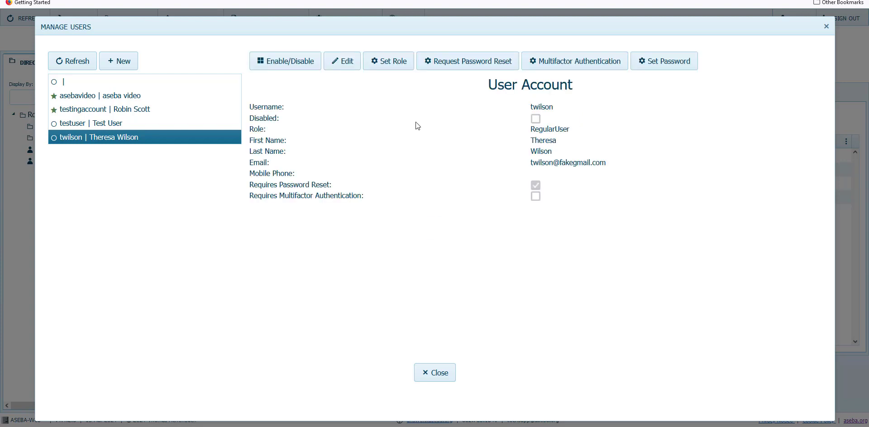
pyautogui.click(345, 66)
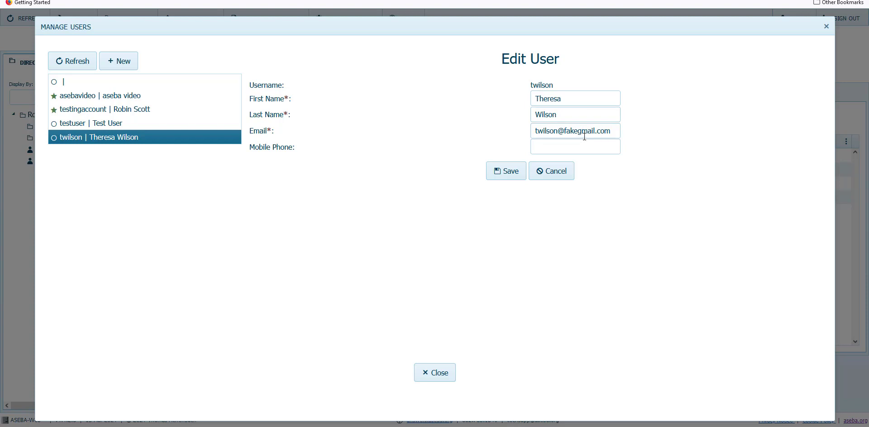
pyautogui.click(559, 177)
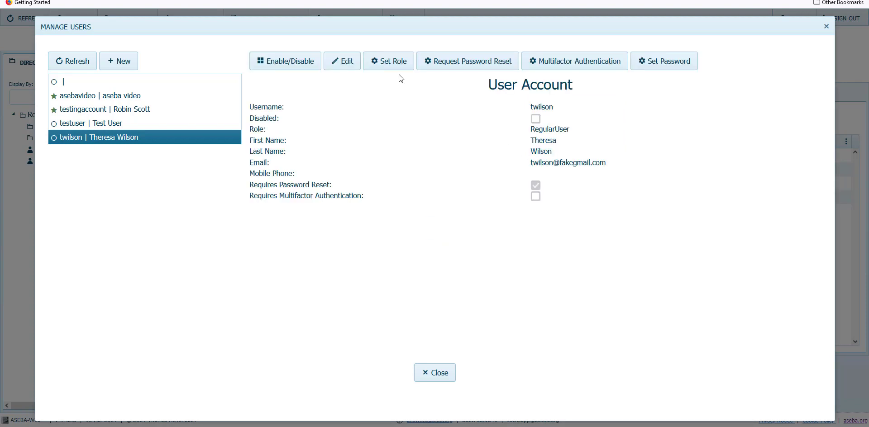
# Step: Open Set Role, keep Regular User selected, and leave the role form
pyautogui.click(396, 68)
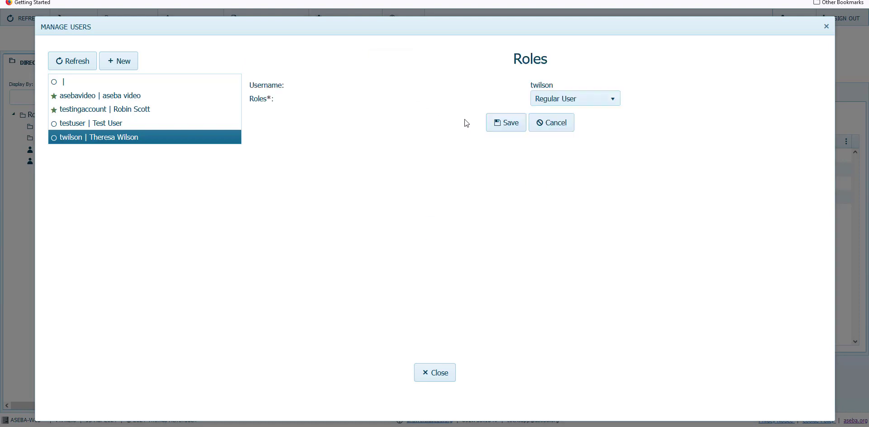
pyautogui.click(607, 106)
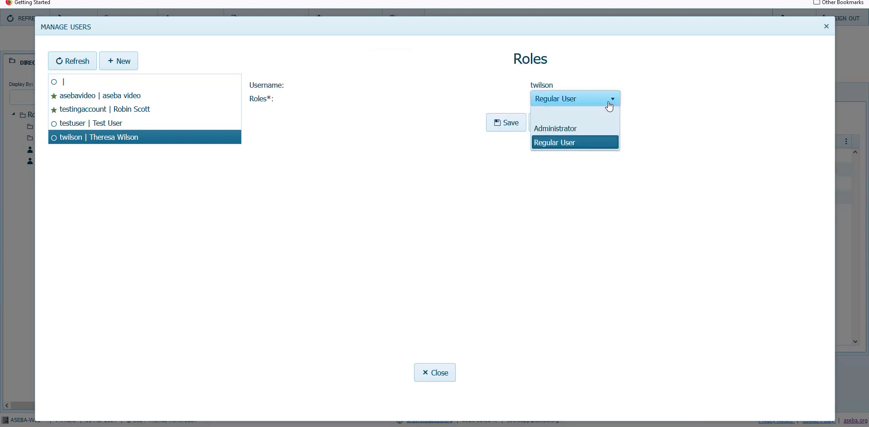
pyautogui.click(609, 107)
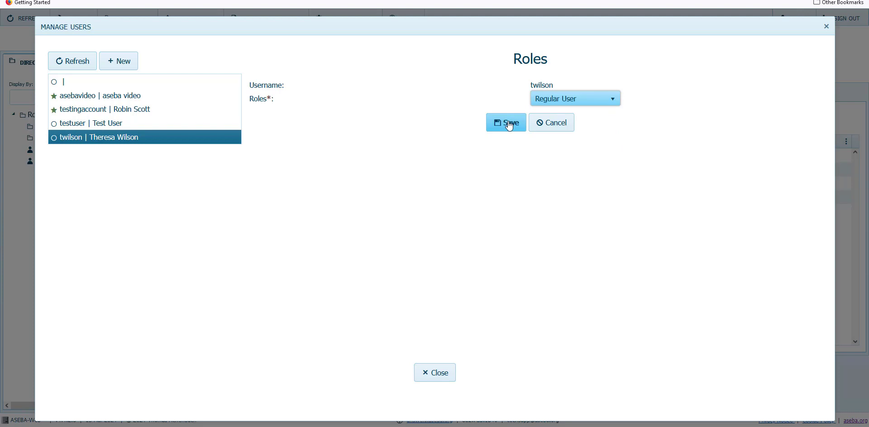
pyautogui.click(548, 124)
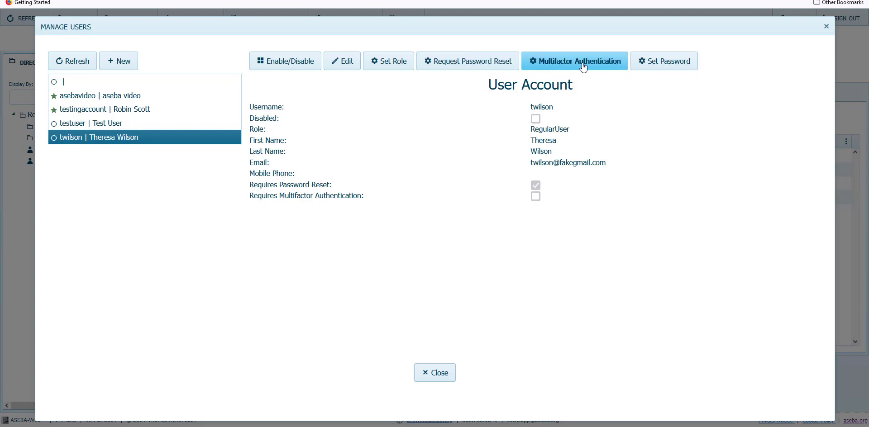
pyautogui.click(667, 67)
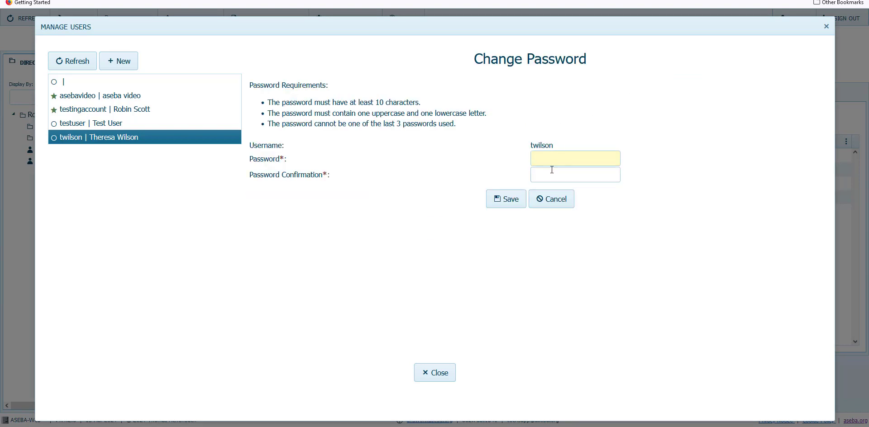
pyautogui.click(569, 211)
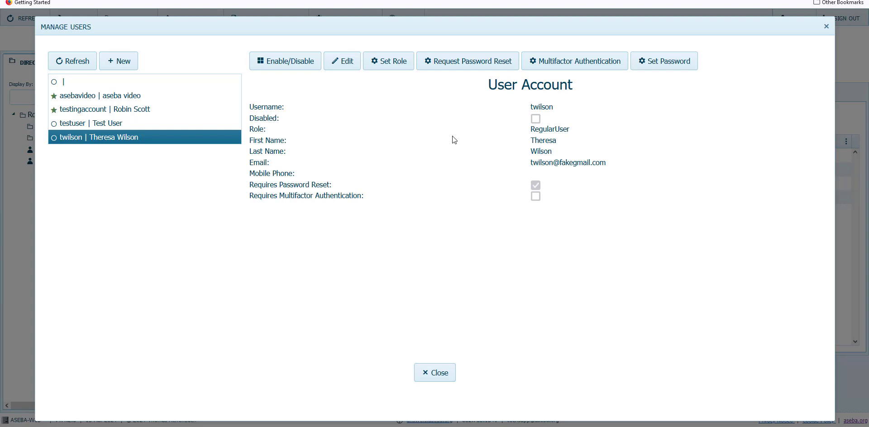
pyautogui.click(460, 66)
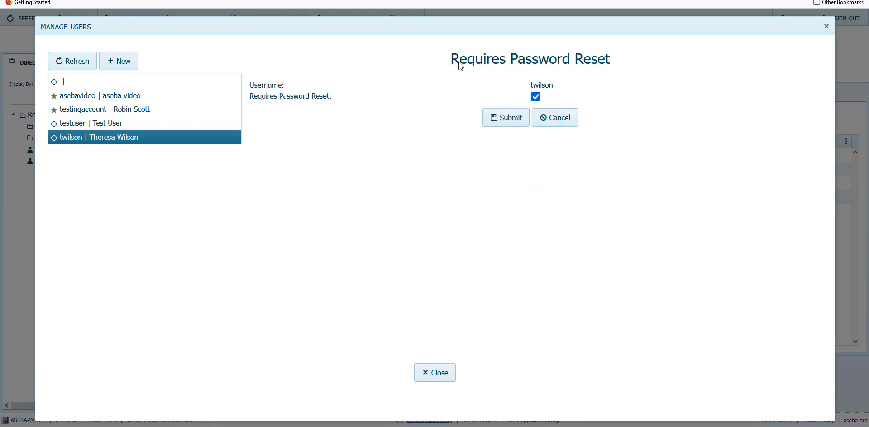
pyautogui.click(539, 99)
pyautogui.click(537, 97)
pyautogui.click(560, 122)
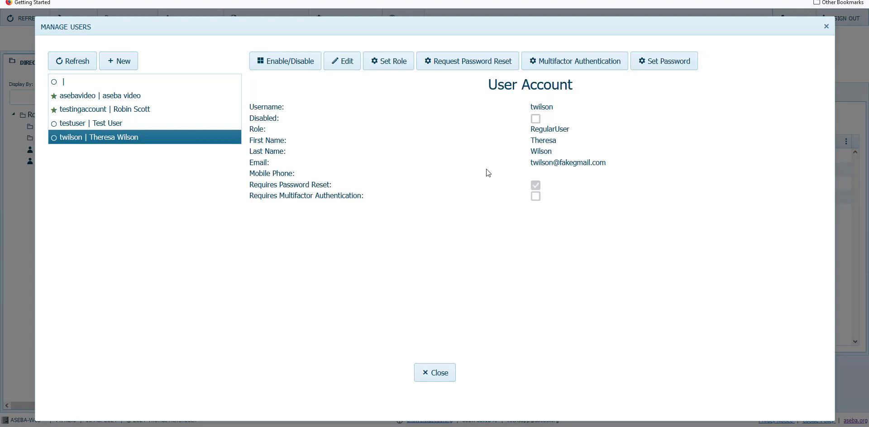
pyautogui.click(589, 64)
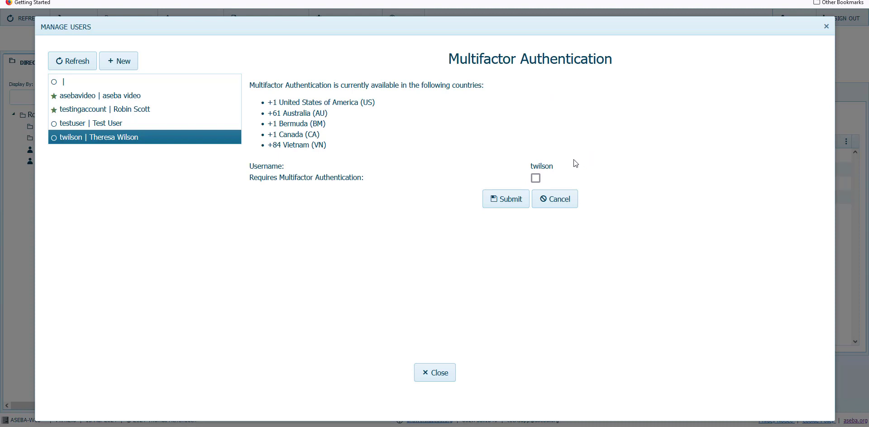
pyautogui.click(537, 179)
pyautogui.click(540, 179)
pyautogui.click(557, 200)
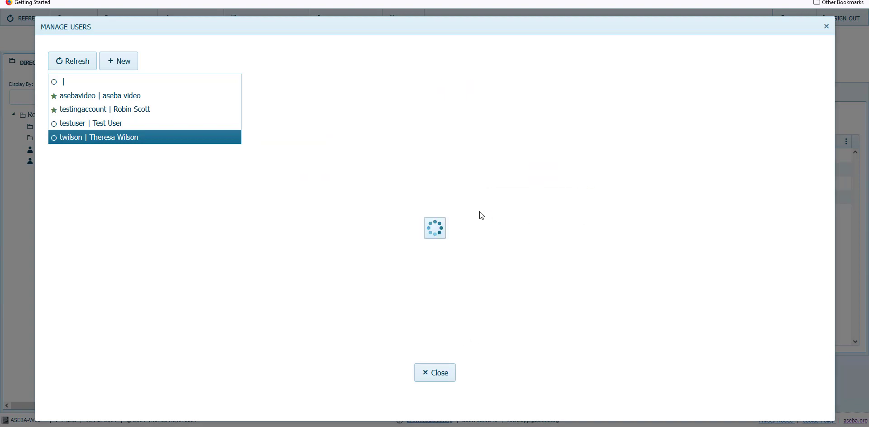